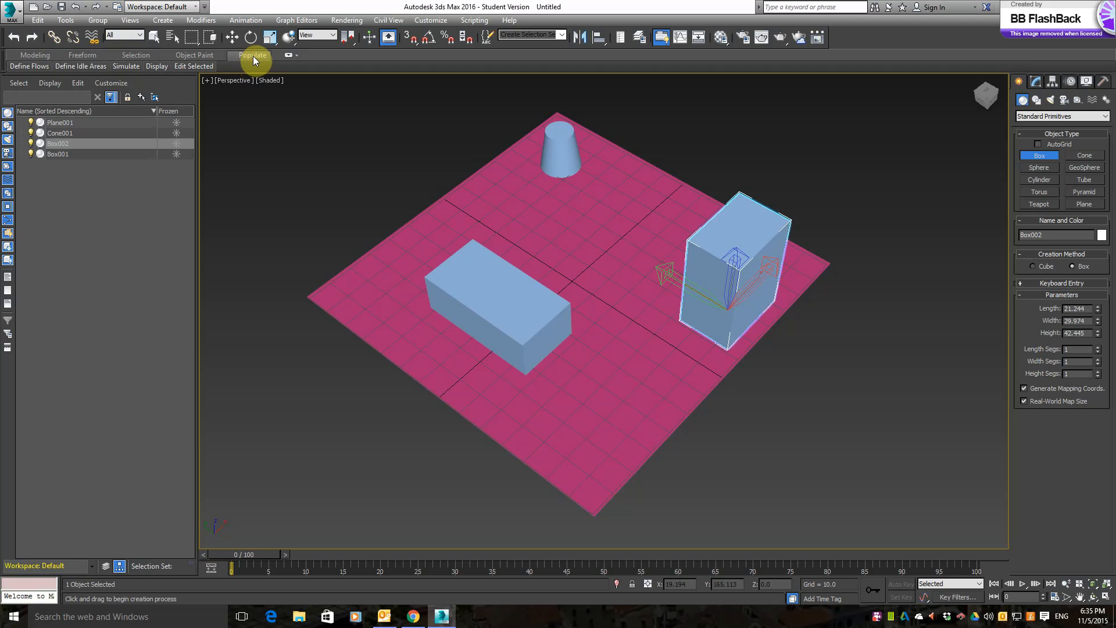
# Create a pedestrian flow path around the plane's edges, starting at its nearest corner and detouring inward around the tall box.
pyautogui.click(31, 66)
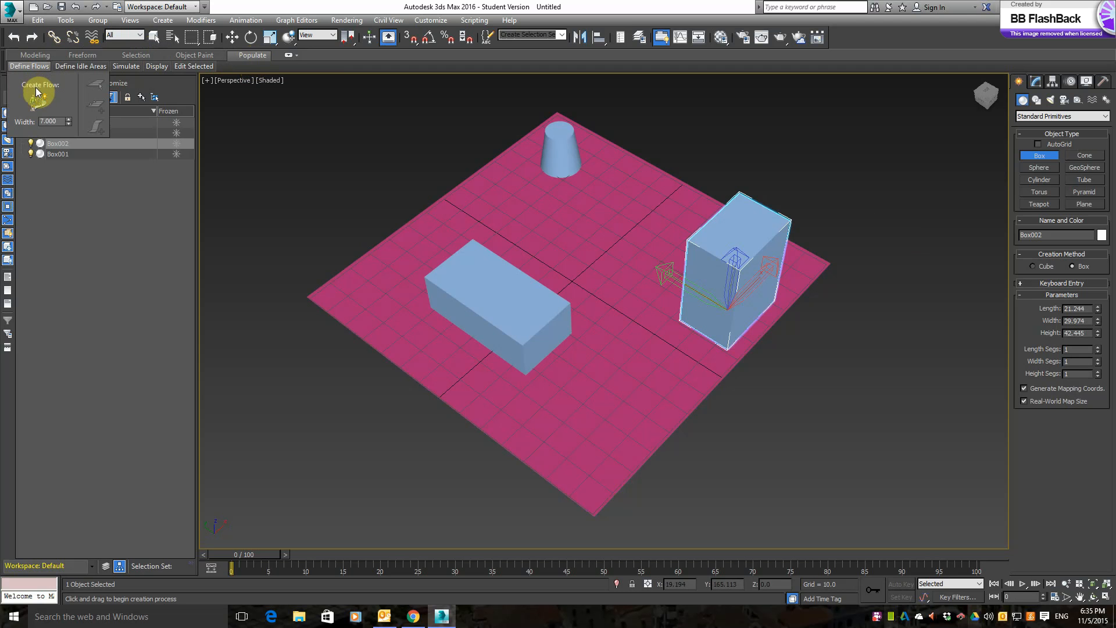
pyautogui.click(46, 105)
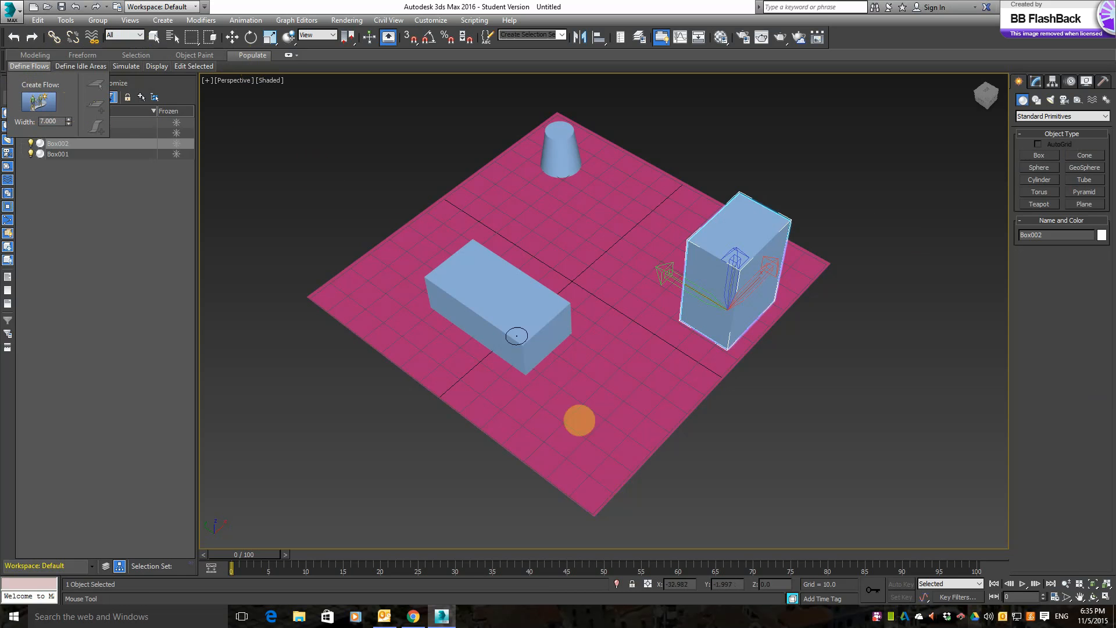
pyautogui.click(587, 486)
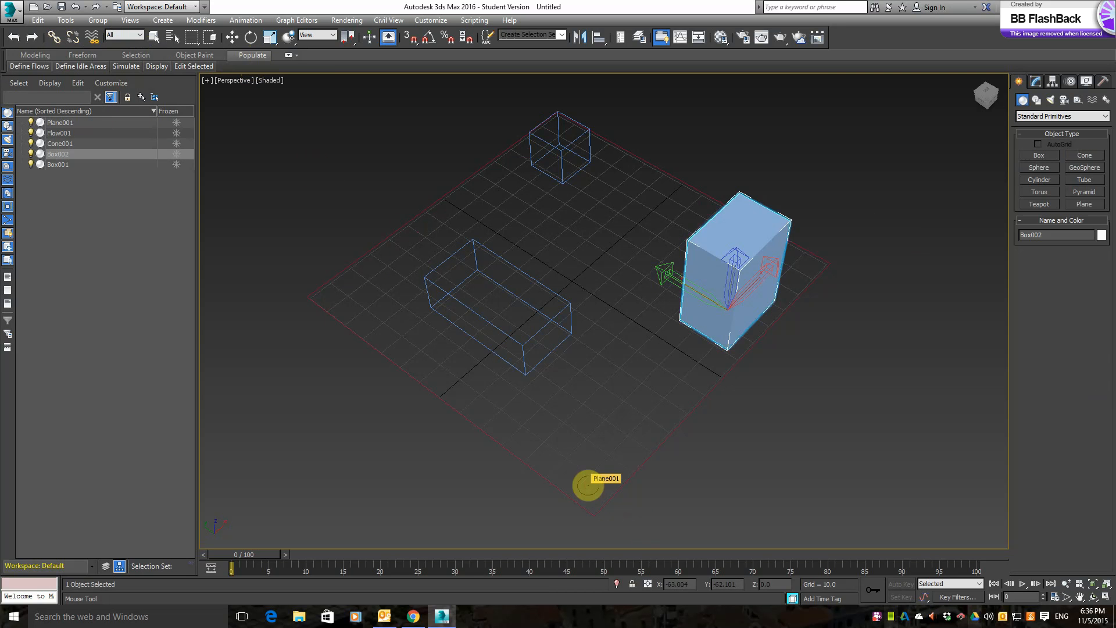
pyautogui.click(348, 285)
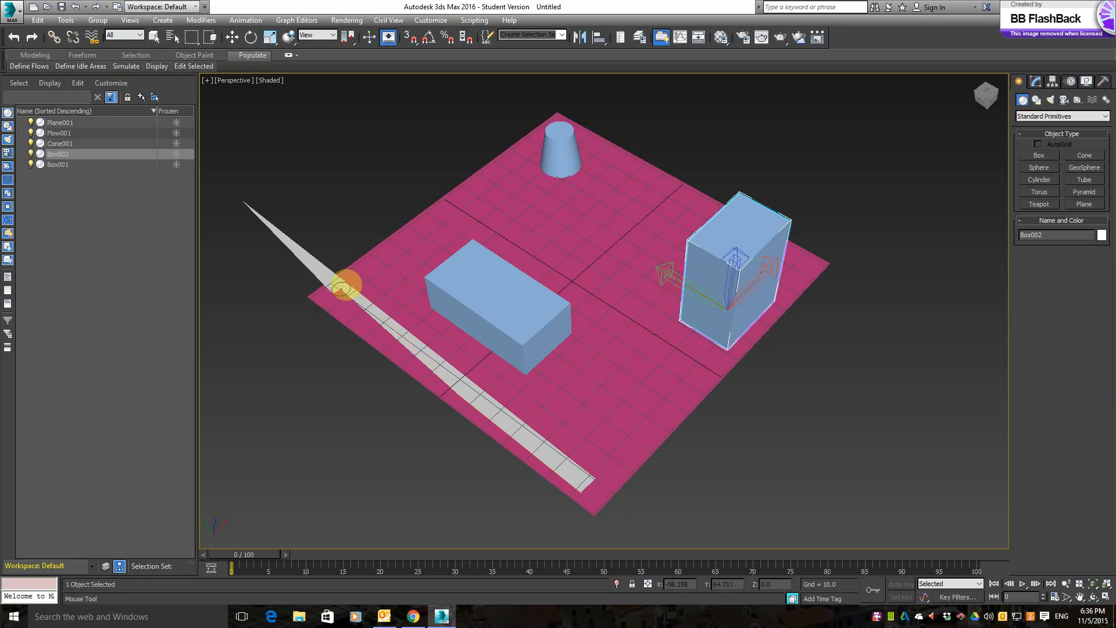
pyautogui.click(556, 121)
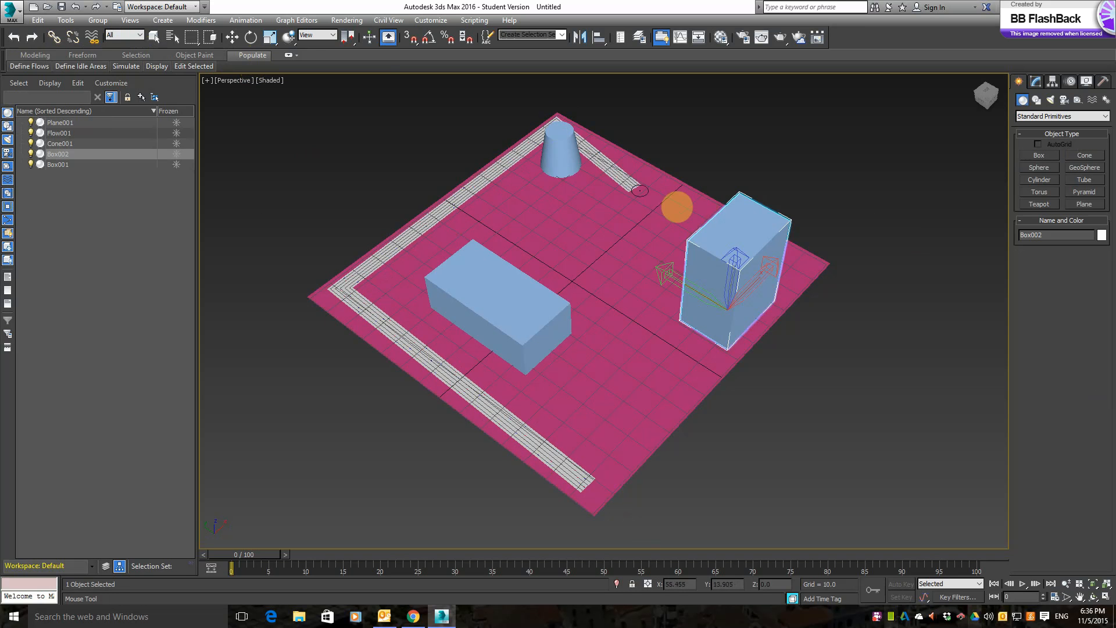
pyautogui.click(705, 208)
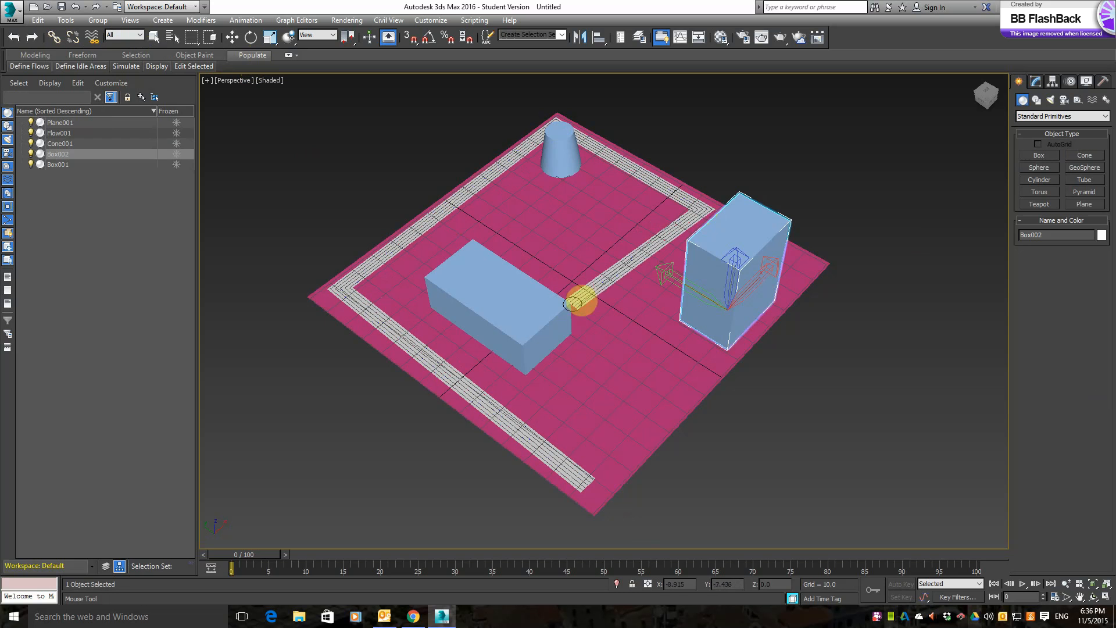
pyautogui.click(607, 288)
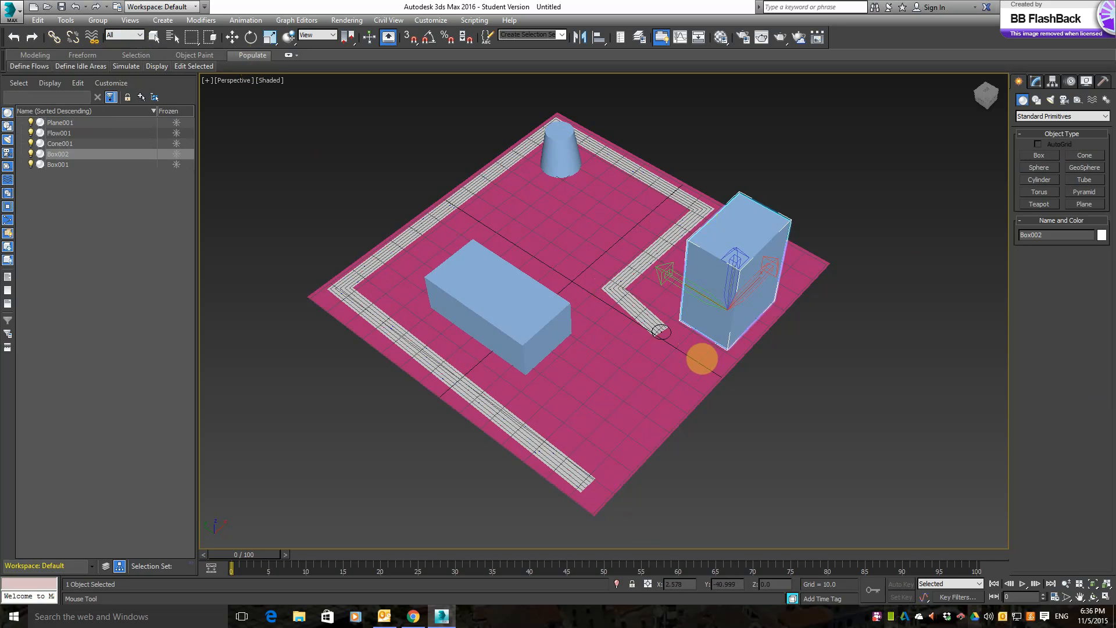
pyautogui.click(715, 361)
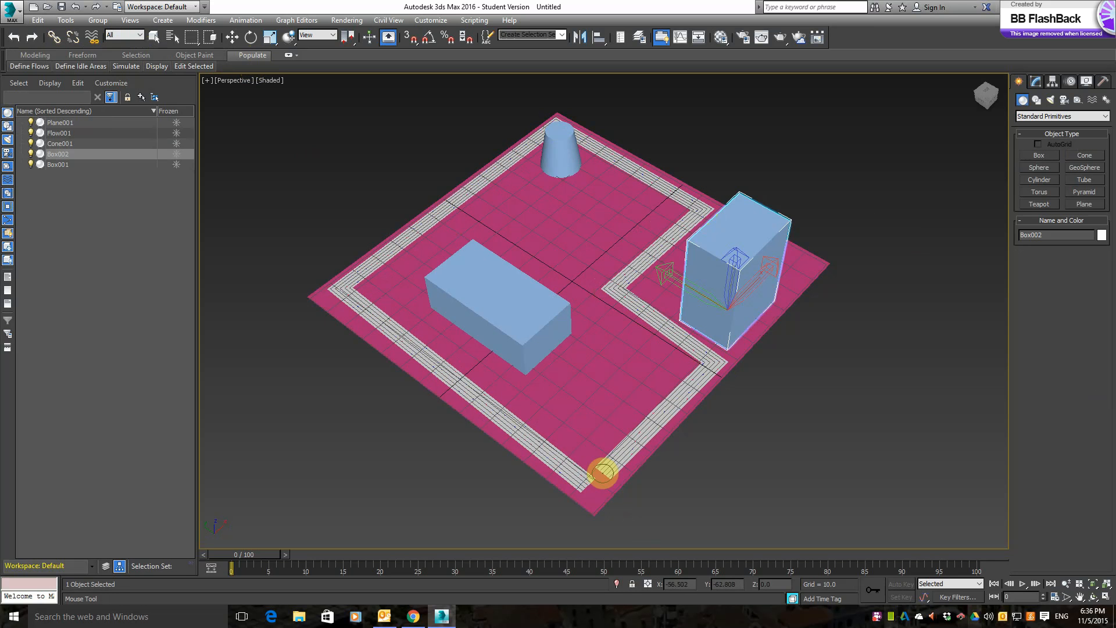
pyautogui.click(612, 463)
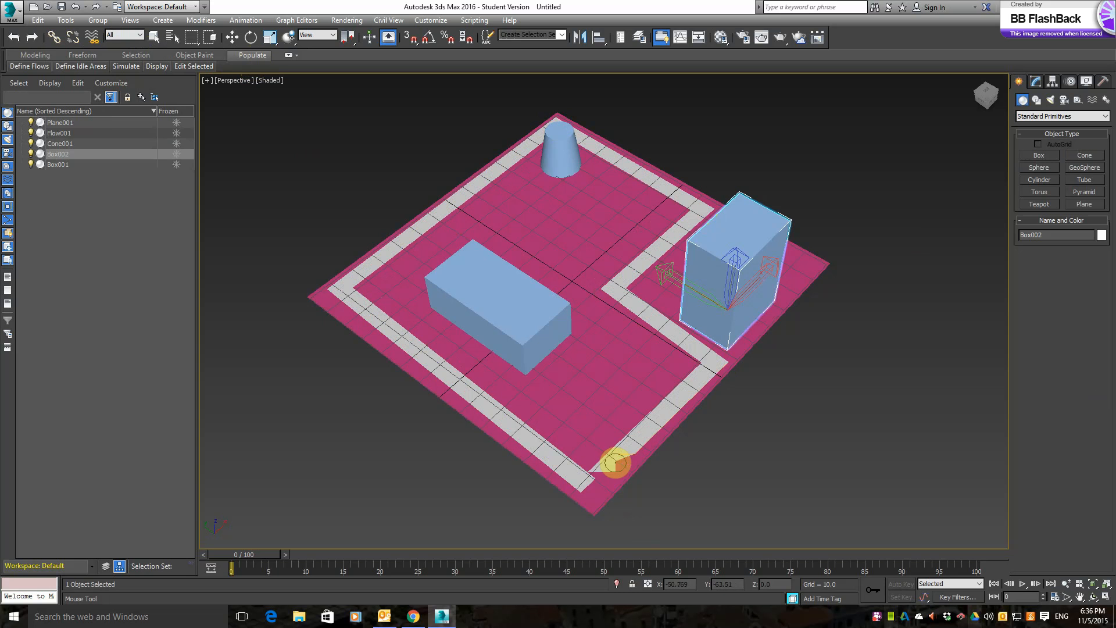
pyautogui.rightClick(615, 463)
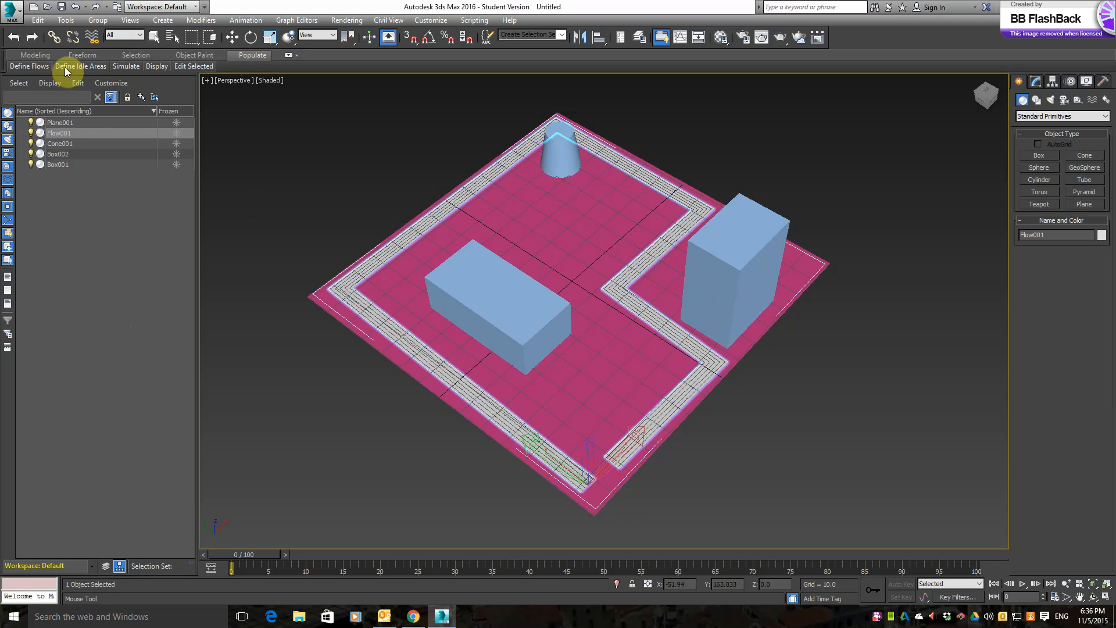
# Simulate the crowd walking along the flow path for 300 frames.
pyautogui.moveTo(83, 65)
pyautogui.moveTo(126, 67)
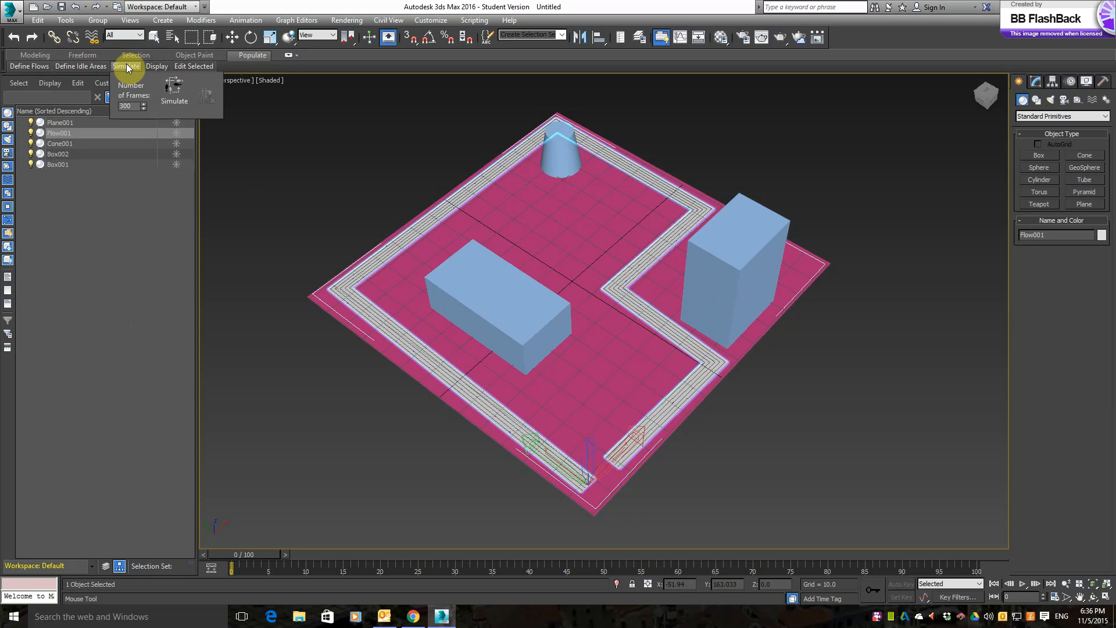
pyautogui.click(174, 89)
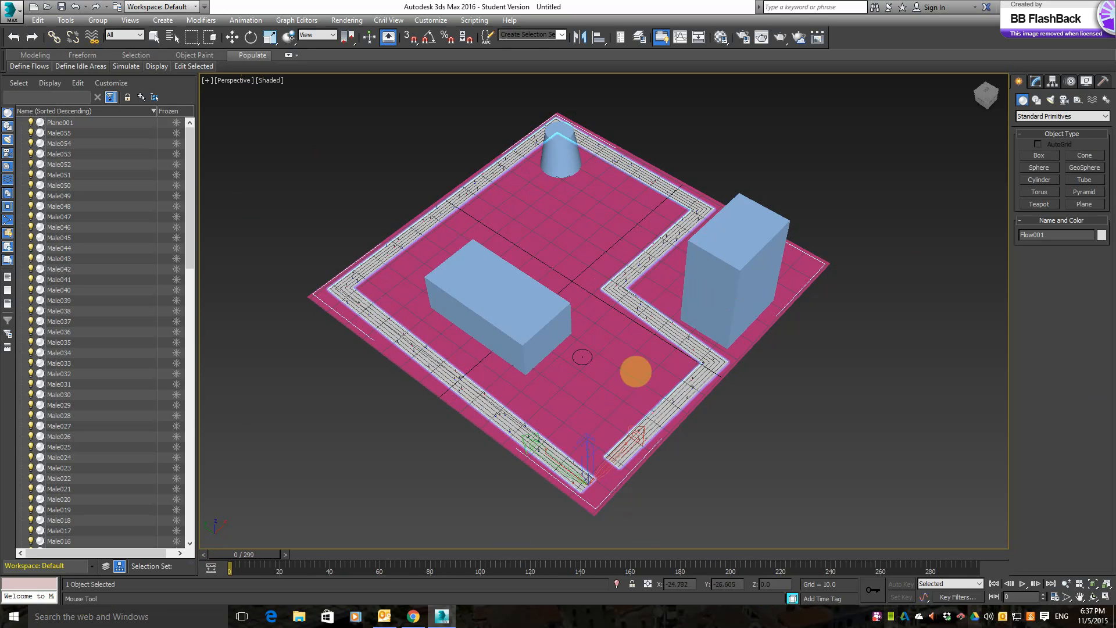
# Play back the crowd animation with a closer view of the people walking along the flow path.
pyautogui.moveTo(752, 491)
pyautogui.keyDown('alt'); pyautogui.mouseDown(button='middle')
pyautogui.moveTo(715, 471)
pyautogui.moveTo(758, 463)
pyautogui.moveTo(760, 477)
pyautogui.mouseUp(button='middle'); pyautogui.keyUp('alt')
pyautogui.scroll(5, 576, 354)
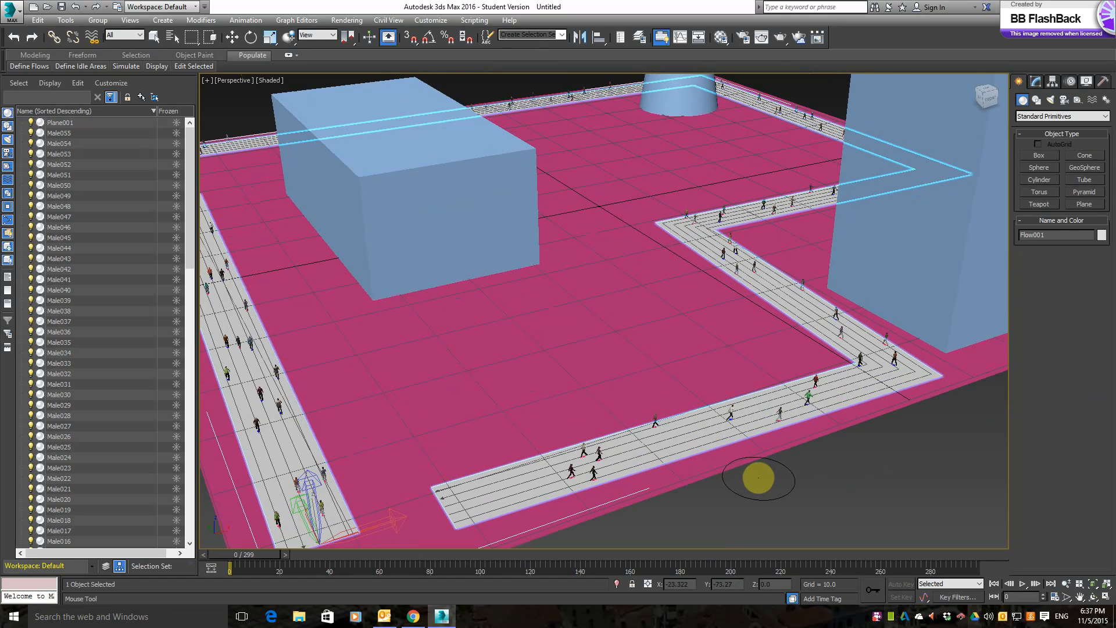
pyautogui.click(1021, 585)
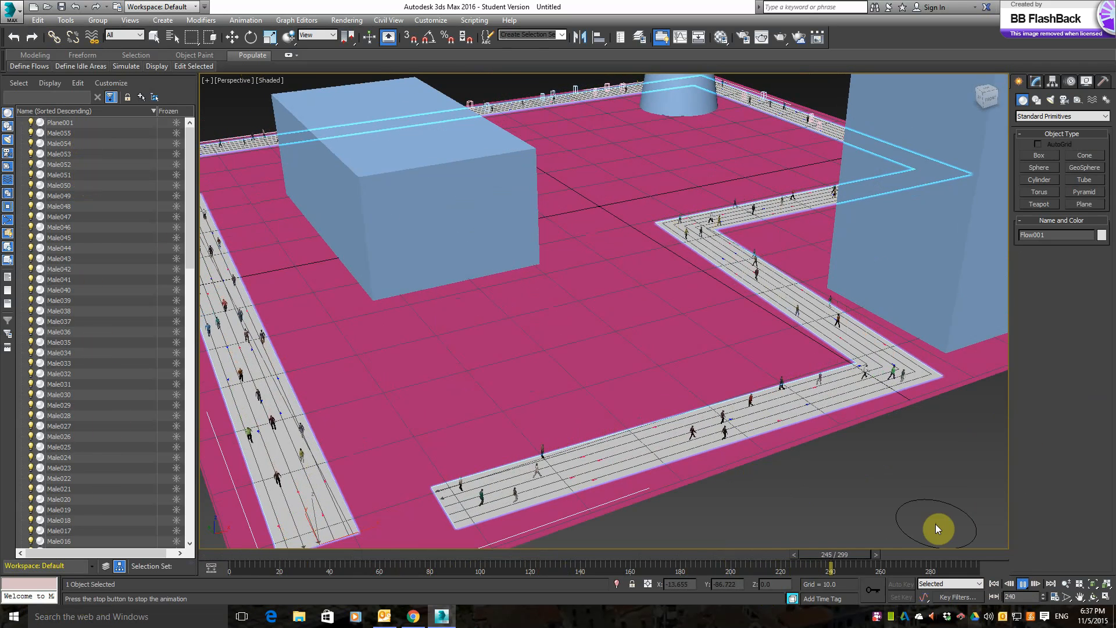
pyautogui.click(1022, 583)
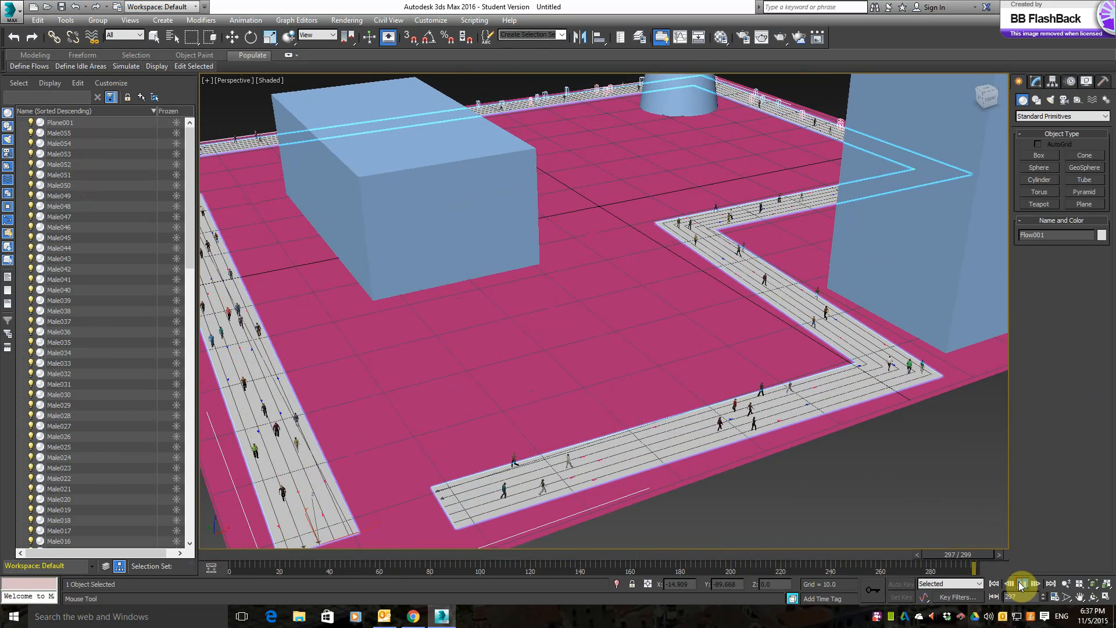
pyautogui.click(810, 490)
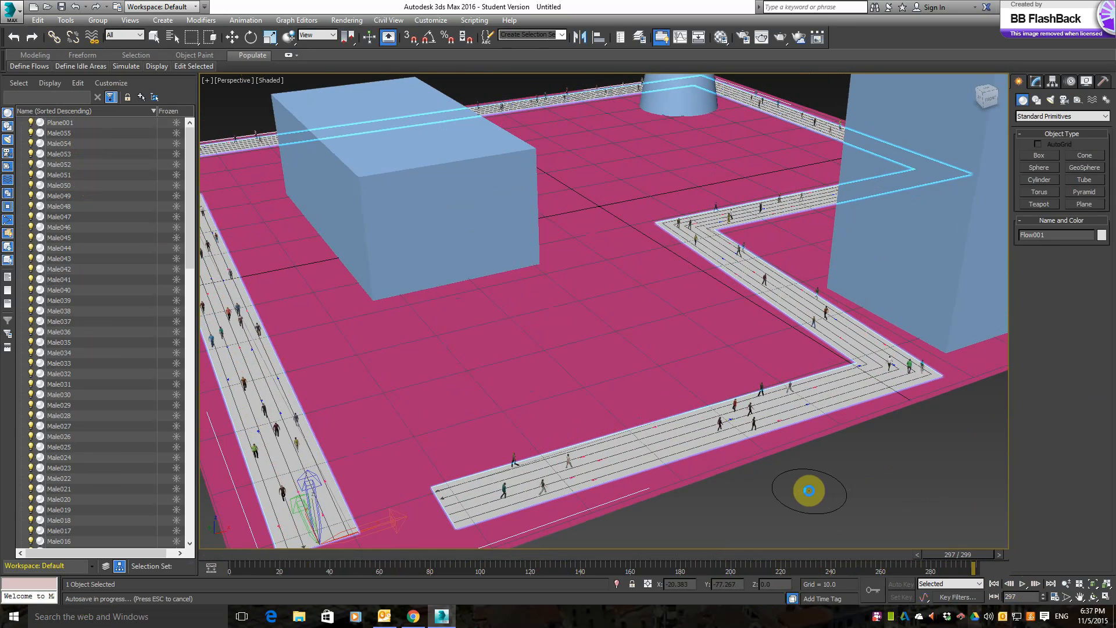
# Change the crowd's appearance to Stick Figures.
pyautogui.click(152, 66)
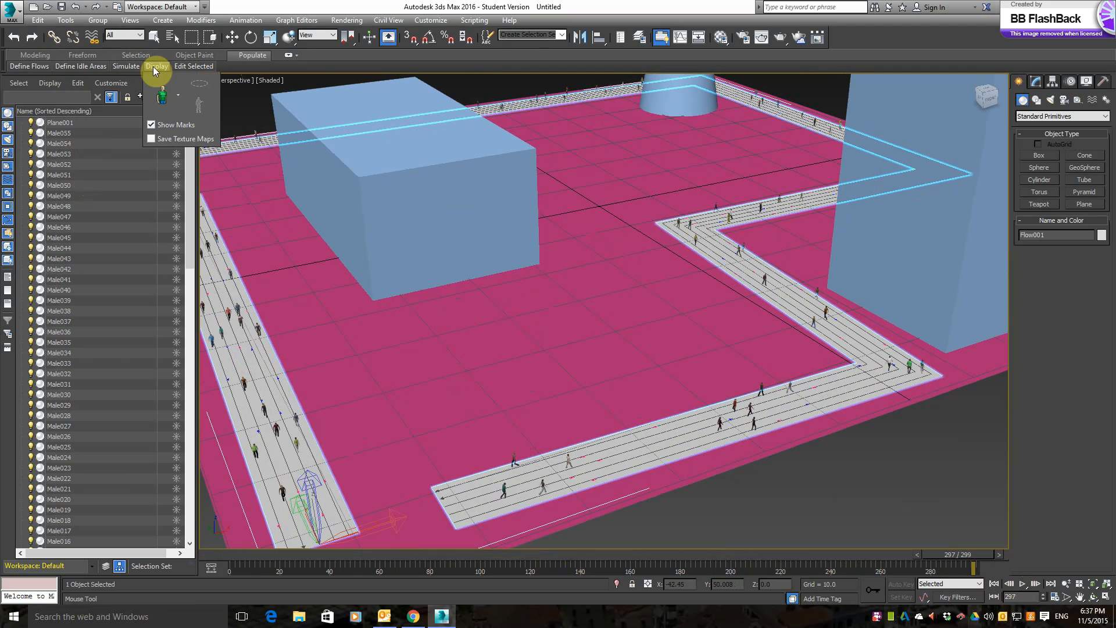
pyautogui.click(178, 97)
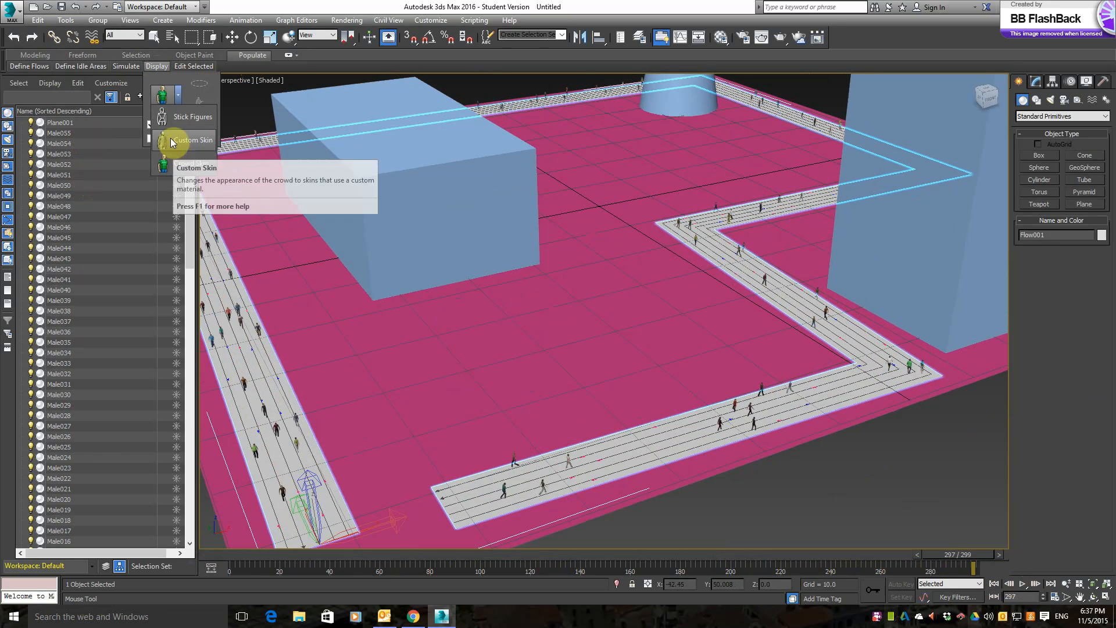
pyautogui.click(193, 115)
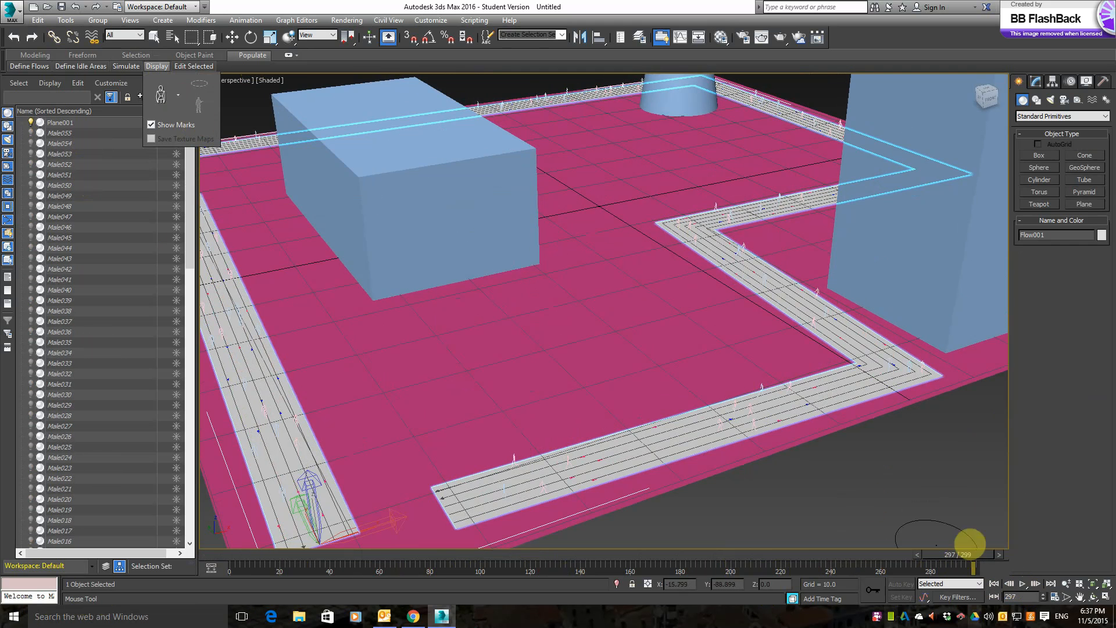
# Play back the animation in a close-up of the stick figures on the path, stopping it partway.
pyautogui.scroll(4, 687, 394)
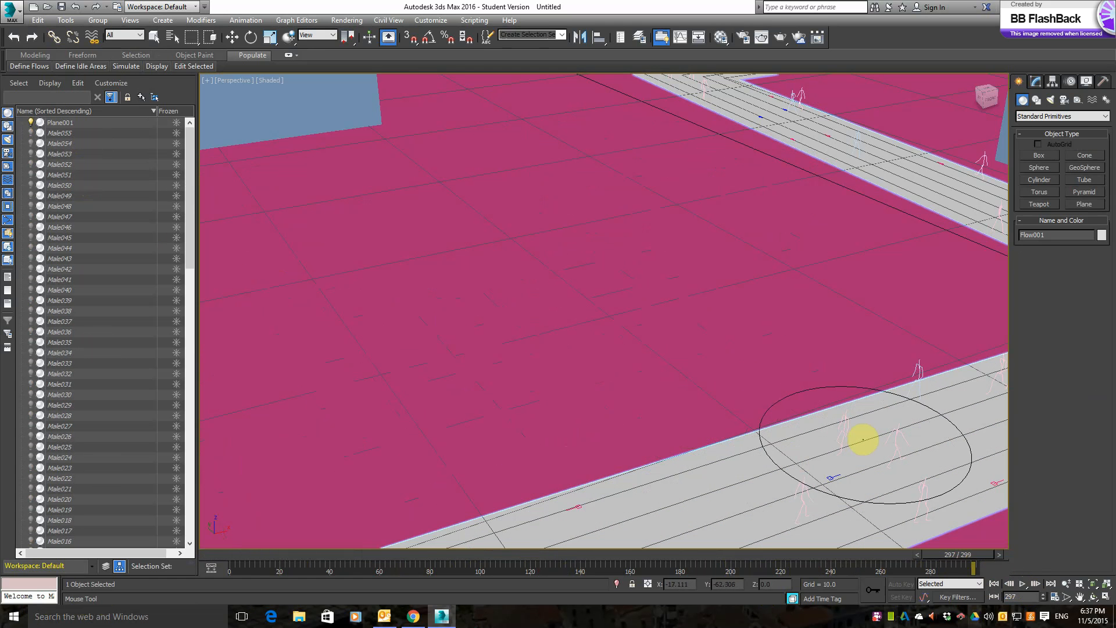
pyautogui.scroll(3, 878, 451)
pyautogui.scroll(3, 883, 447)
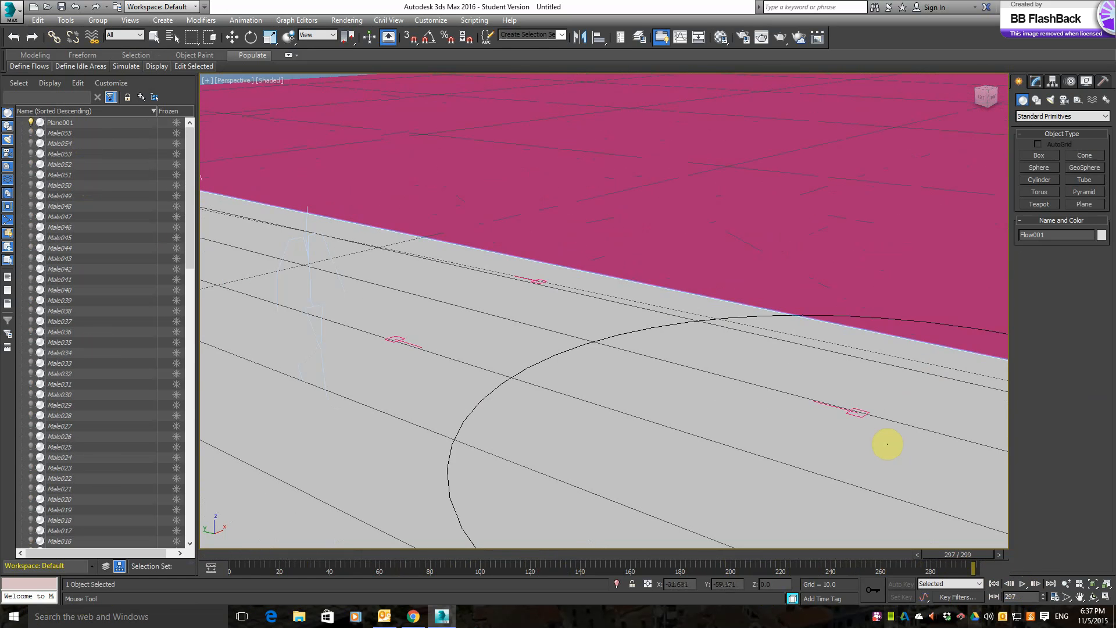
pyautogui.click(1022, 584)
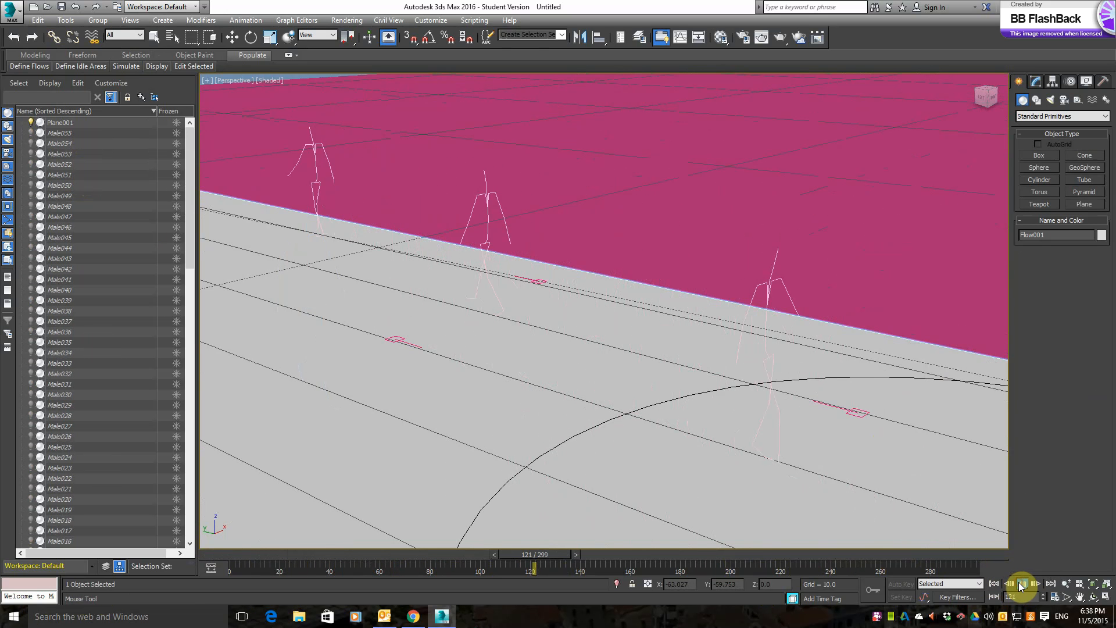
pyautogui.click(1022, 584)
# Draw a free-form idle area covering part of the low box's top face.
pyautogui.scroll(-5, 730, 184)
pyautogui.scroll(-3, 729, 184)
pyautogui.keyDown('alt'); pyautogui.moveTo(729, 205); pyautogui.dragTo(726, 235, button='middle'); pyautogui.keyUp('alt')
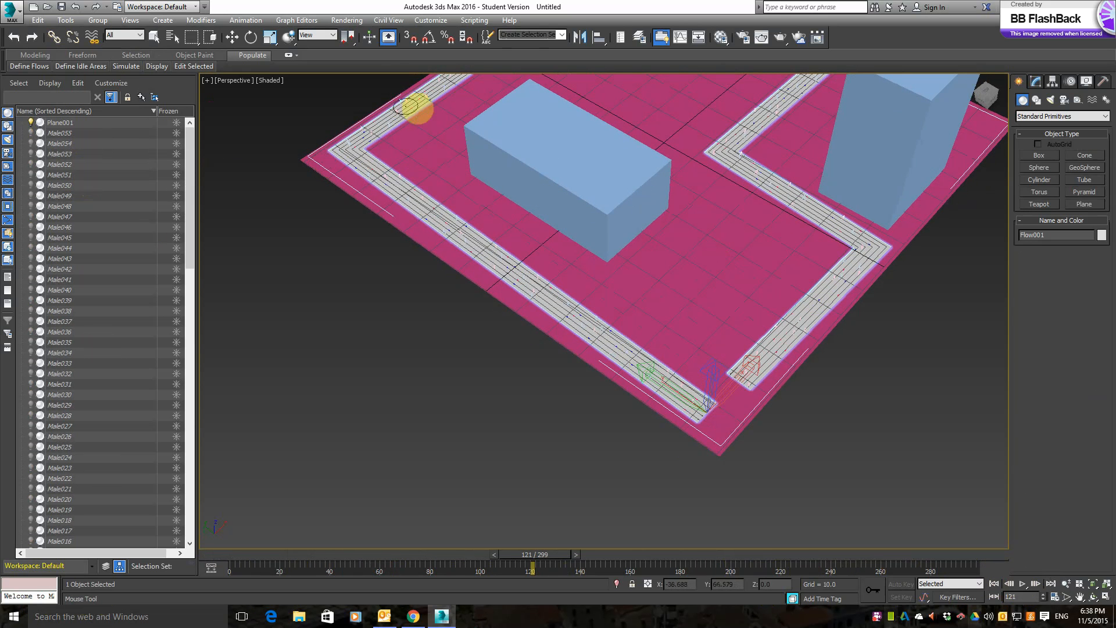
pyautogui.moveTo(697, 179); pyautogui.dragTo(612, 290, button='middle')
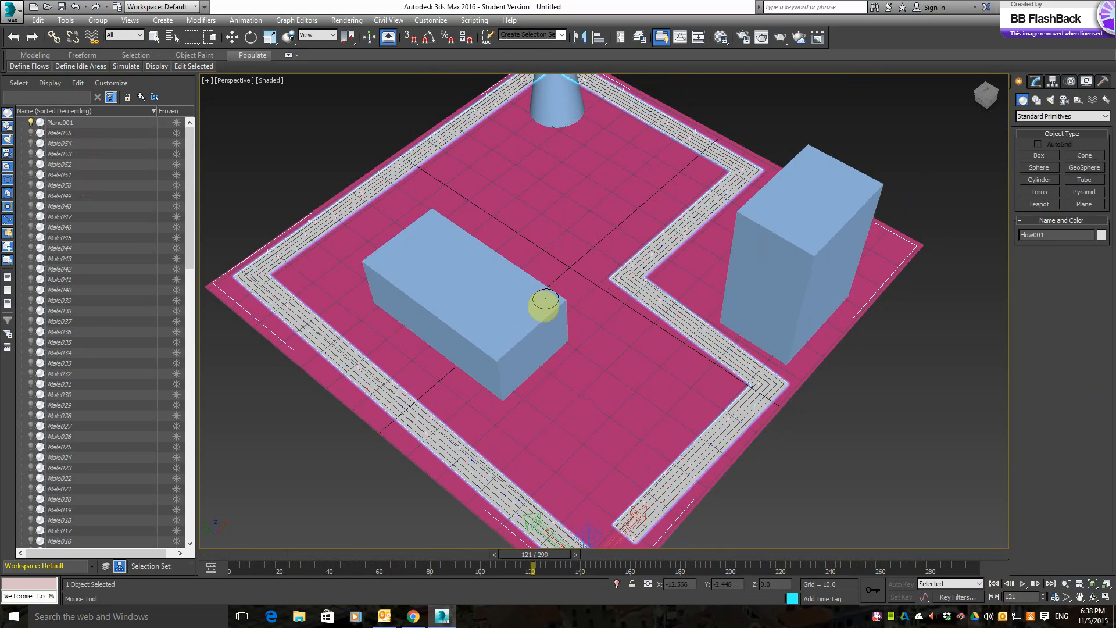
pyautogui.keyDown('alt'); pyautogui.moveTo(571, 321); pyautogui.dragTo(574, 320, button='middle'); pyautogui.keyUp('alt')
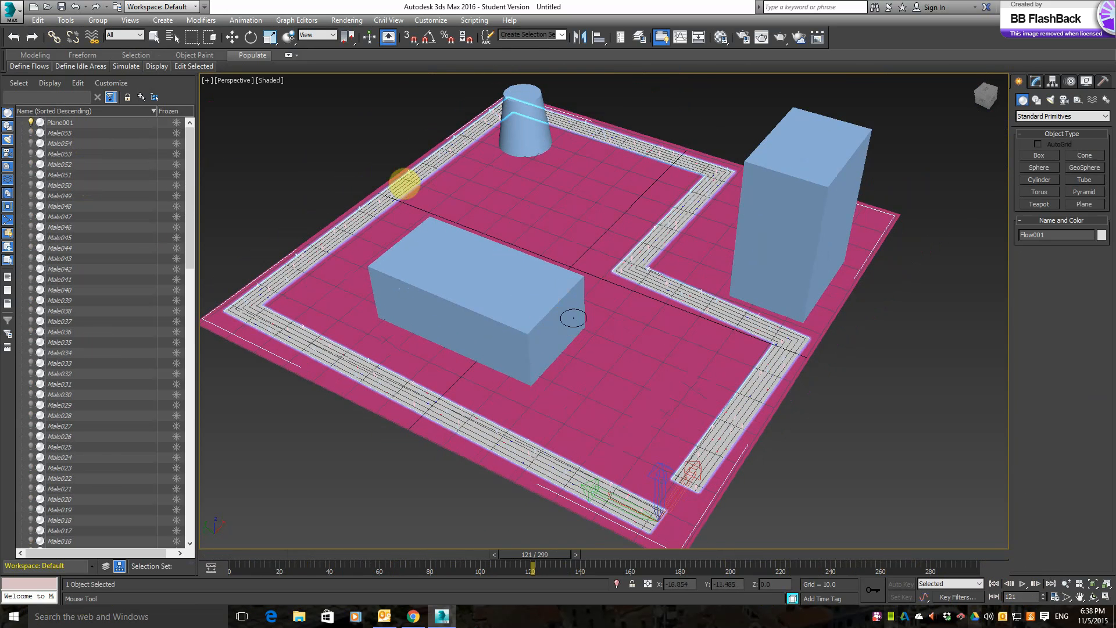
pyautogui.click(76, 67)
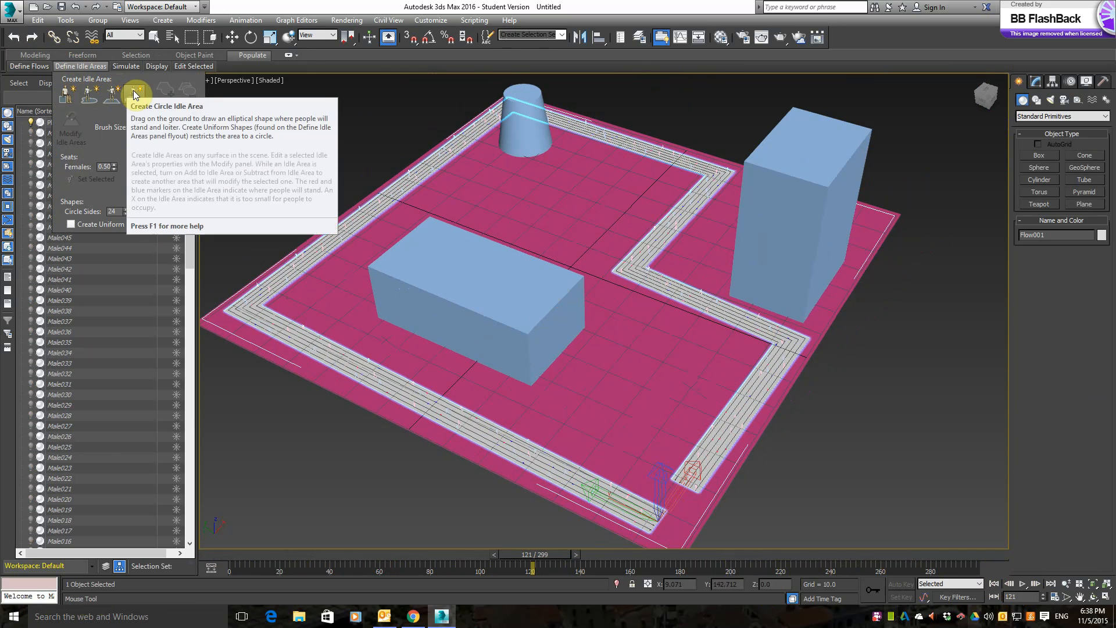
pyautogui.click(97, 100)
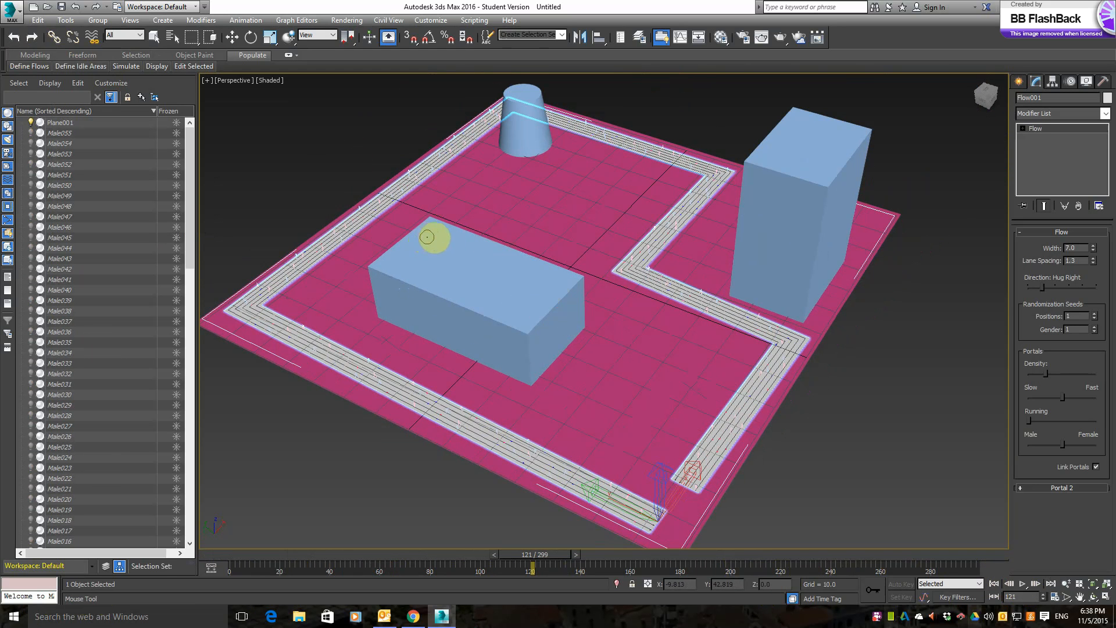
pyautogui.moveTo(448, 241)
pyautogui.mouseDown()
pyautogui.moveTo(511, 262)
pyautogui.moveTo(499, 286)
pyautogui.moveTo(474, 297)
pyautogui.moveTo(394, 262)
pyautogui.moveTo(437, 233)
pyautogui.mouseUp()
# Rerun the crowd simulation to include the idle area on the low box.
pyautogui.scroll(4, 418, 279)
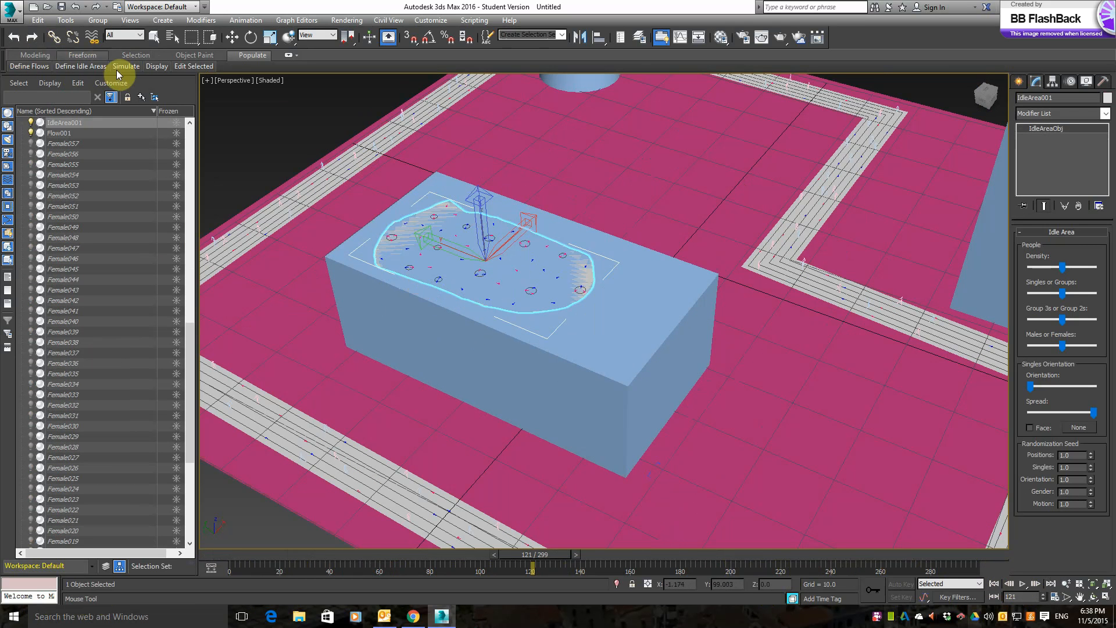
pyautogui.moveTo(126, 67)
pyautogui.click(173, 87)
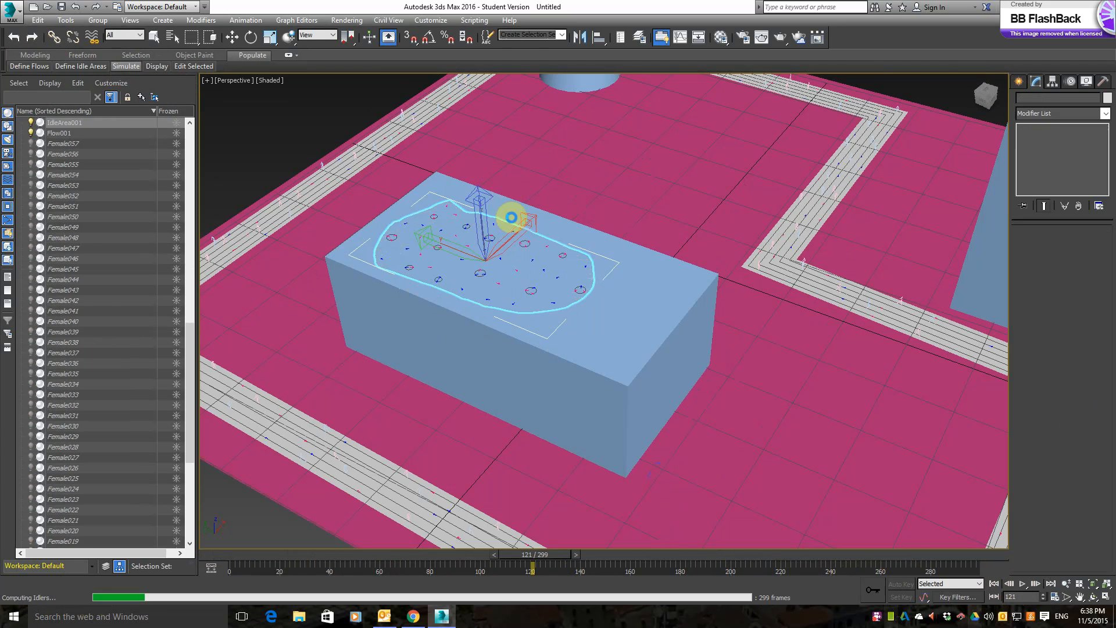
# Play back the animation and examine the idle crowd on the box up close and within the whole scene.
pyautogui.scroll(3, 457, 302)
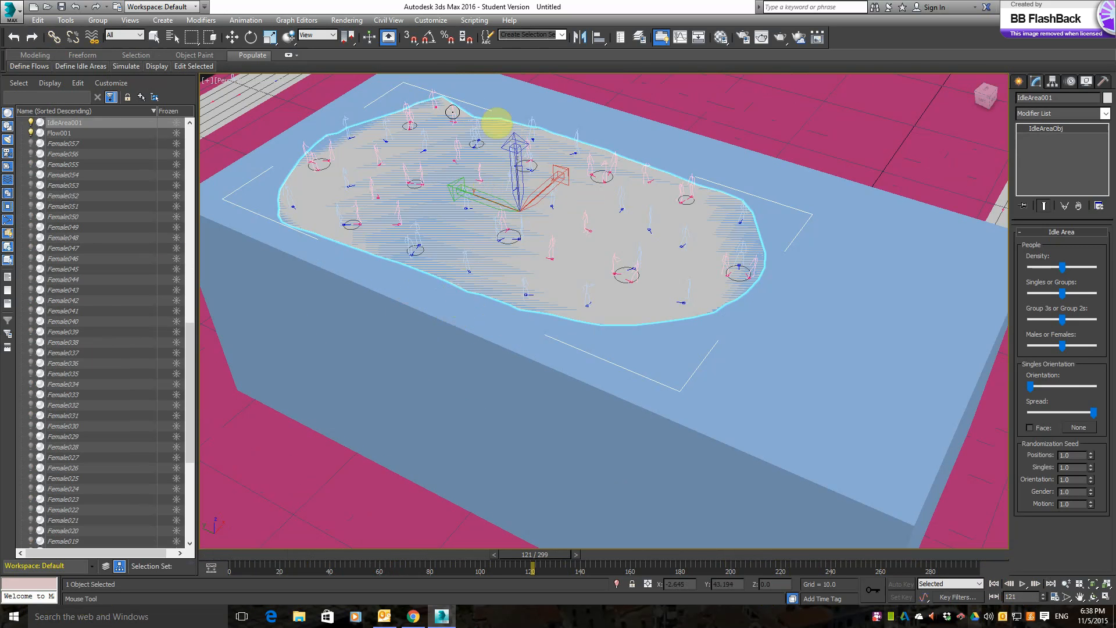
pyautogui.click(1022, 585)
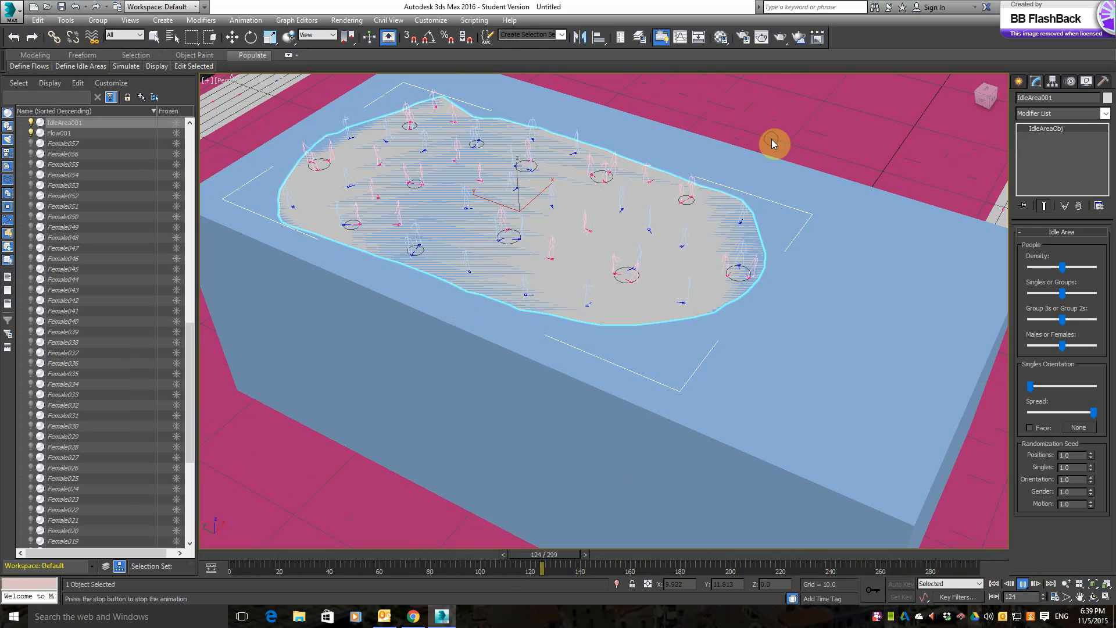
pyautogui.scroll(3, 768, 255)
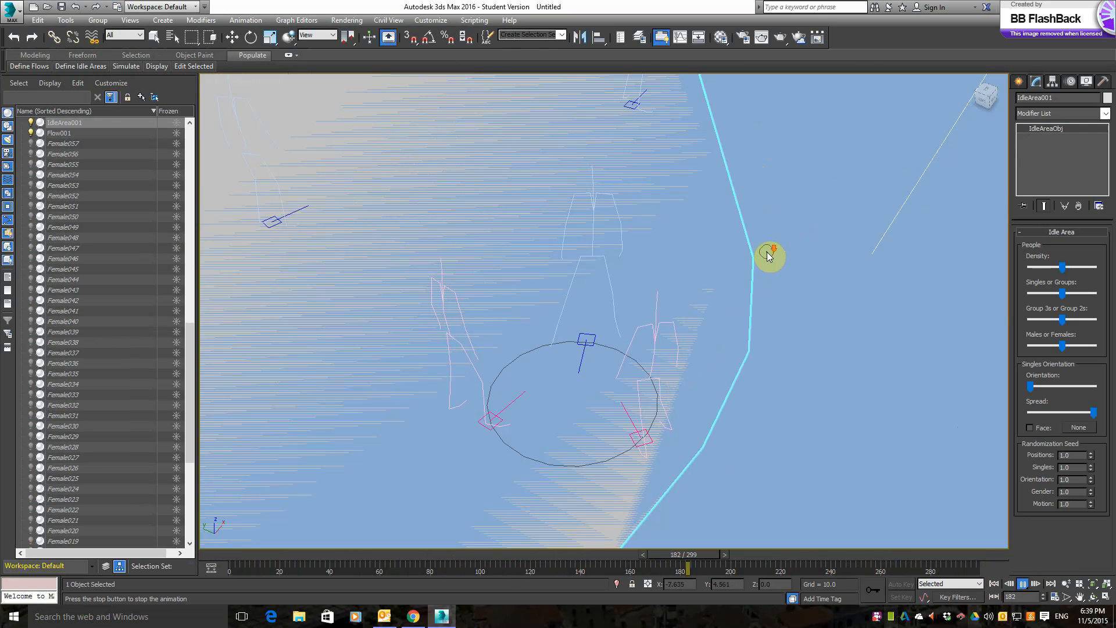
pyautogui.scroll(-10, 768, 254)
pyautogui.keyDown('alt'); pyautogui.moveTo(818, 281); pyautogui.dragTo(839, 266, button='middle'); pyautogui.keyUp('alt')
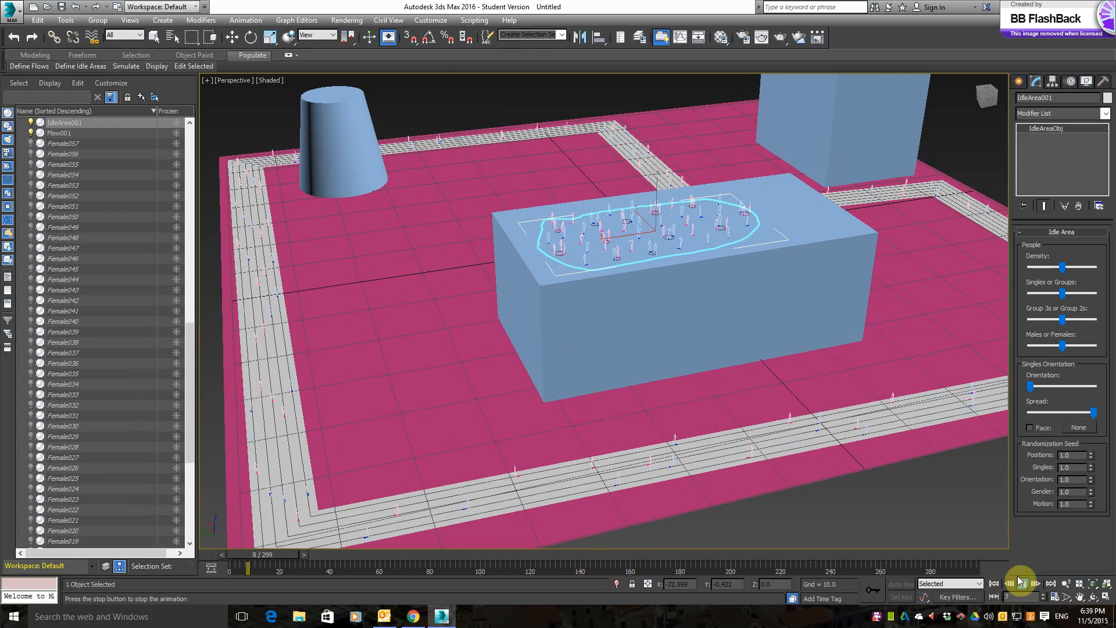